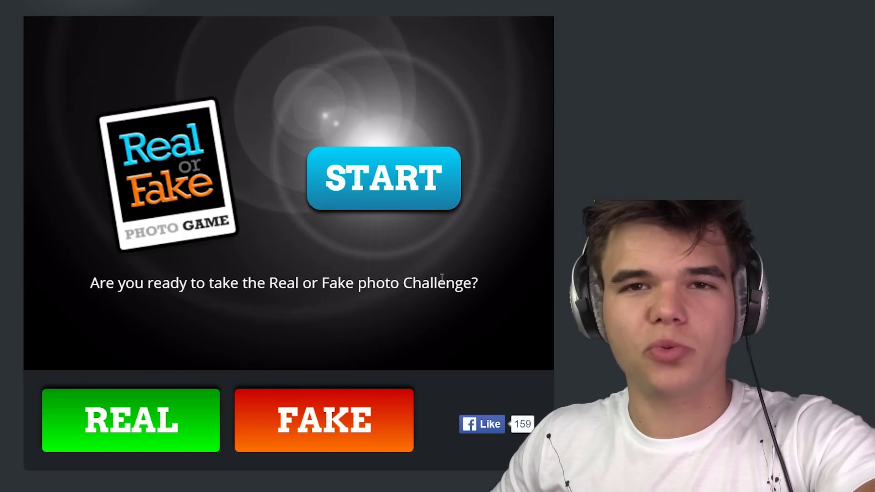
Start the challenge and answer the chameleon as FAKE, and the cows and eagle as REAL.
{"action": "left_click", "coordinate": [390, 182]}
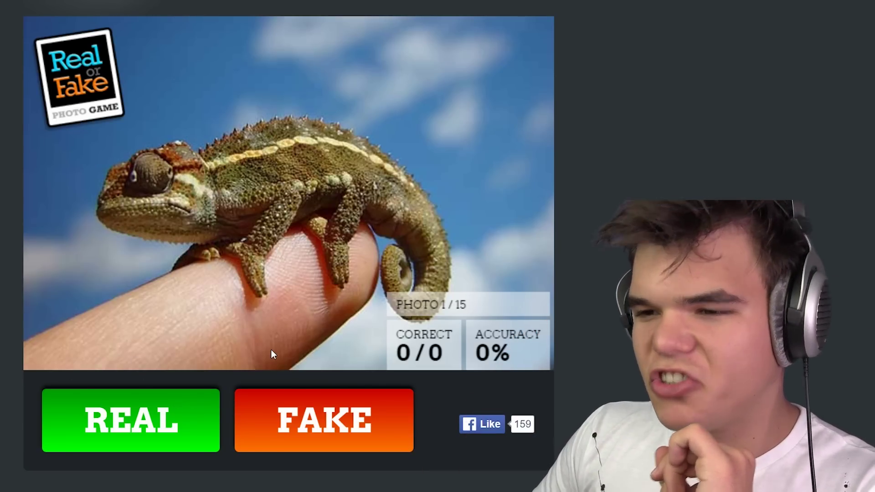
{"action": "left_click", "coordinate": [289, 433]}
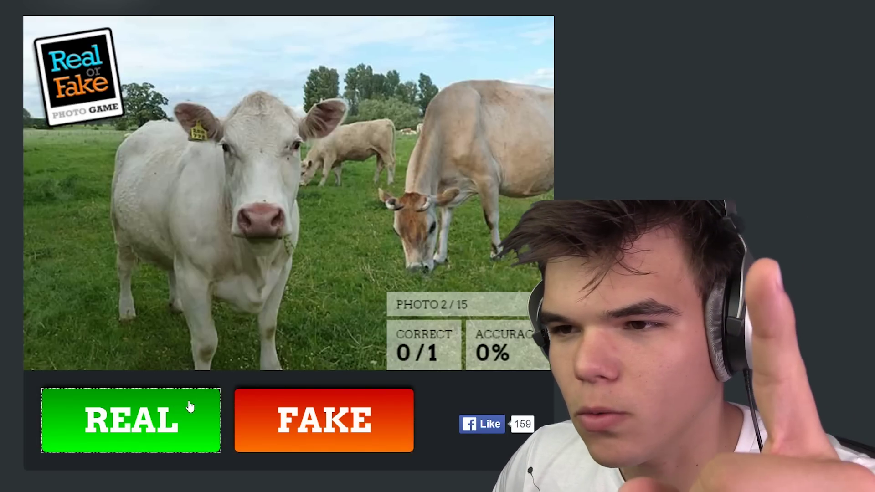
{"action": "left_click", "coordinate": [189, 409]}
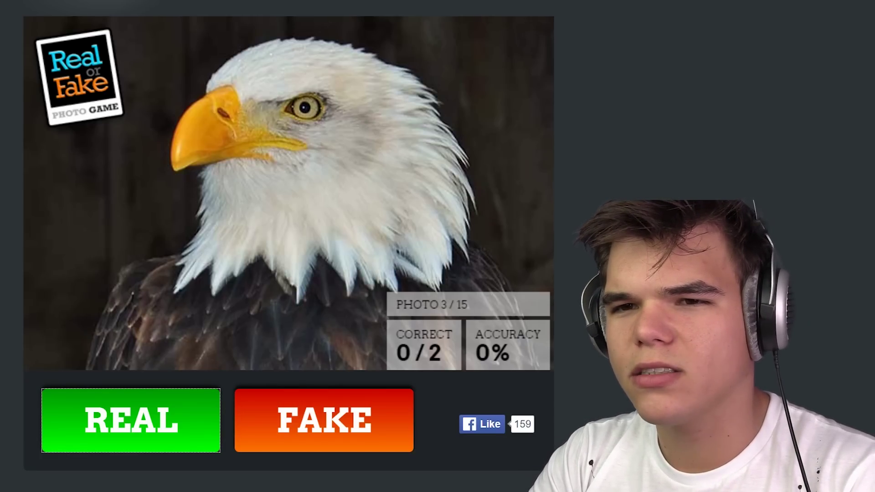
{"action": "left_click", "coordinate": [194, 416]}
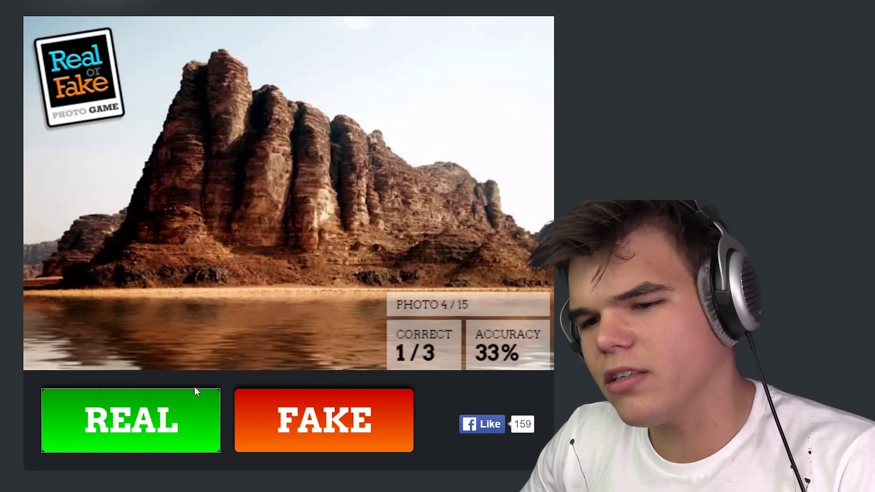
Answer REAL for the rock landscape photo.
{"action": "left_click", "coordinate": [188, 424]}
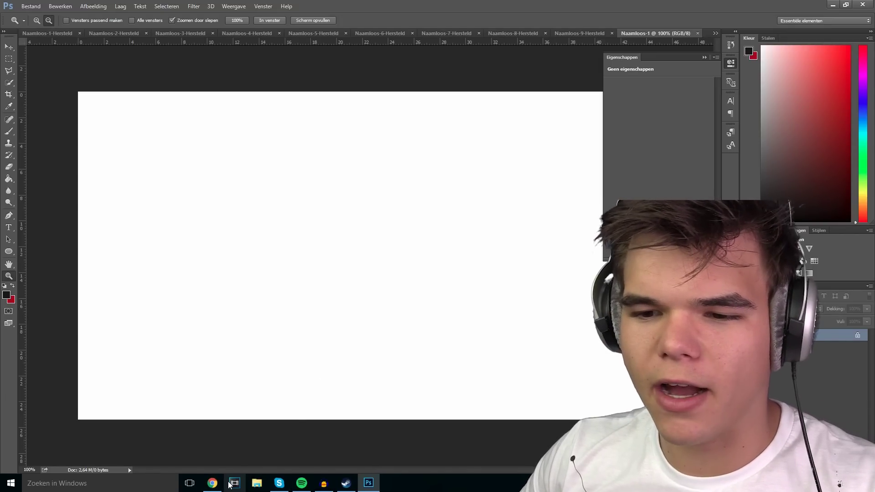
{"action": "mouse_move", "coordinate": [212, 483]}
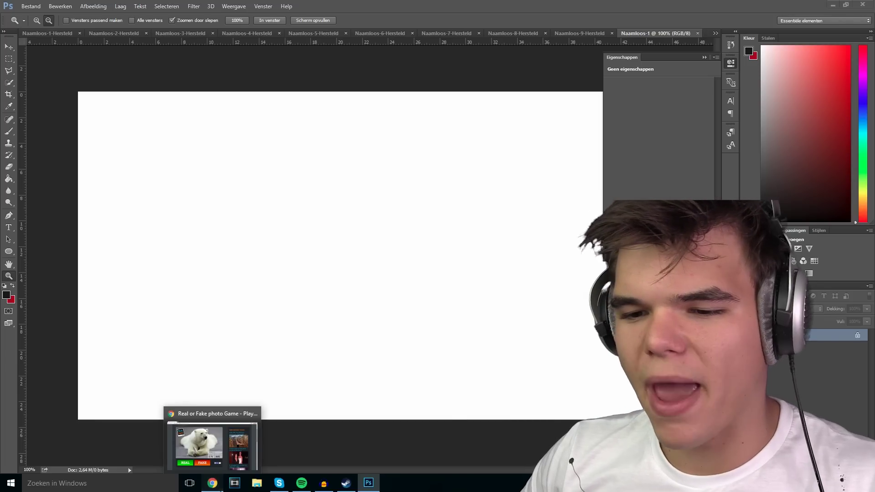
Search Google Images for 'icebear' and scroll through the results.
{"action": "left_click", "coordinate": [212, 445]}
{"action": "key", "text": "ctrl+t"}
{"action": "type", "text": "icebe"}
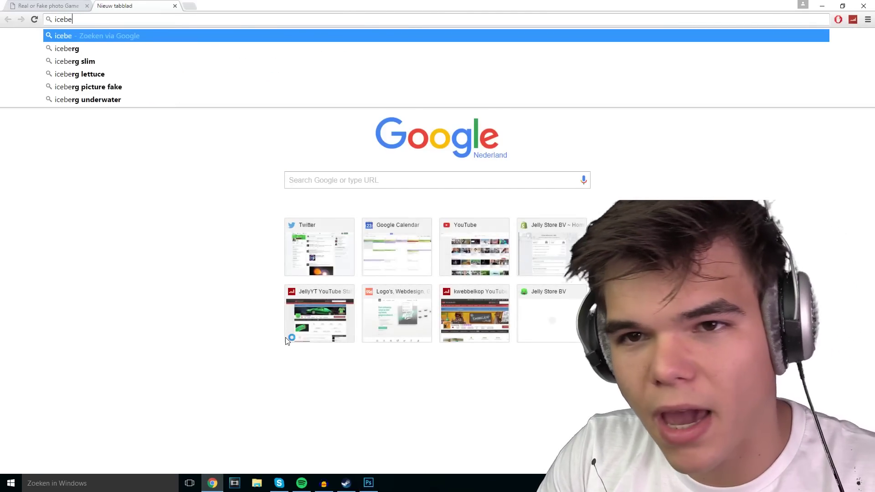
{"action": "type", "text": "ar"}
{"action": "key", "text": "Return"}
{"action": "left_click", "coordinate": [104, 74]}
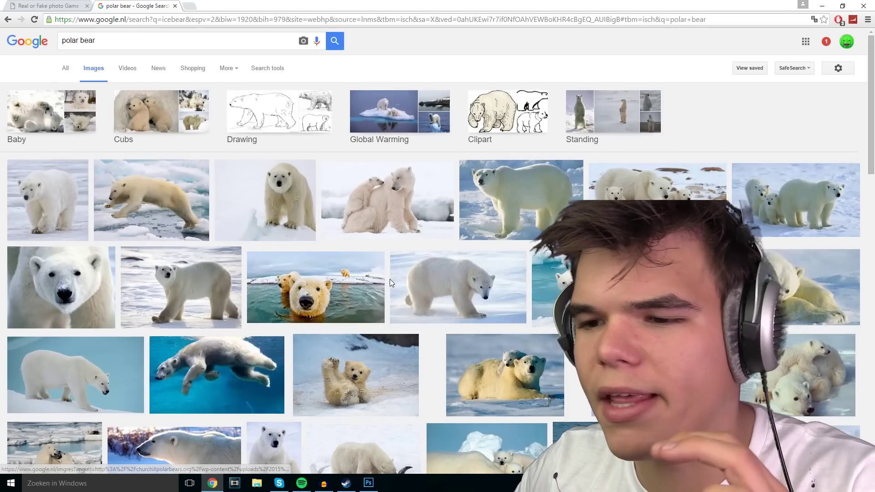
{"action": "scroll", "coordinate": [435, 283], "scroll_direction": "down", "scroll_amount": 3}
{"action": "scroll", "coordinate": [455, 282], "scroll_direction": "down", "scroll_amount": 1}
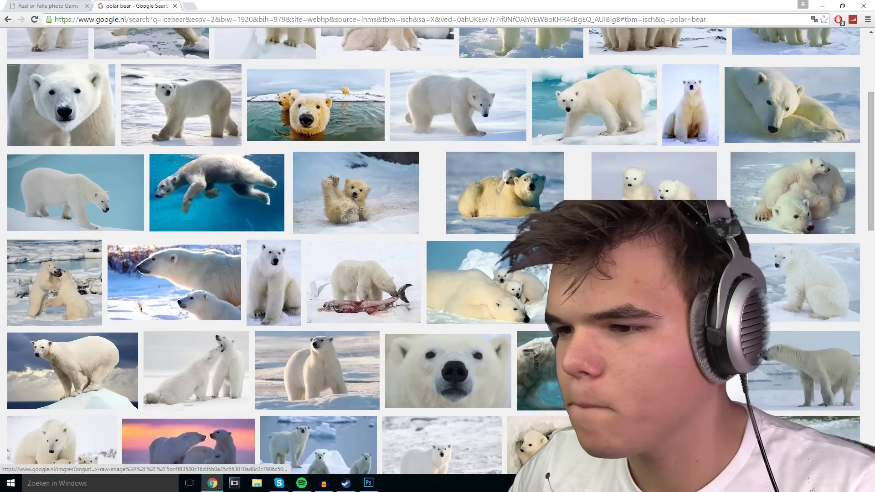
{"action": "scroll", "coordinate": [479, 280], "scroll_direction": "down", "scroll_amount": 1}
{"action": "scroll", "coordinate": [501, 279], "scroll_direction": "down", "scroll_amount": 1}
Open the photo of two polar bears face to face and copy the full-size image.
{"action": "left_click", "coordinate": [522, 278]}
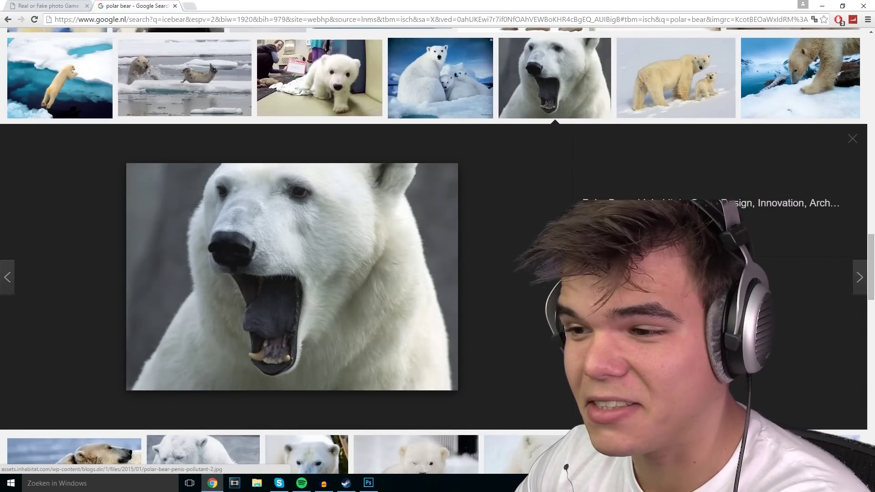
{"action": "left_click", "coordinate": [638, 319]}
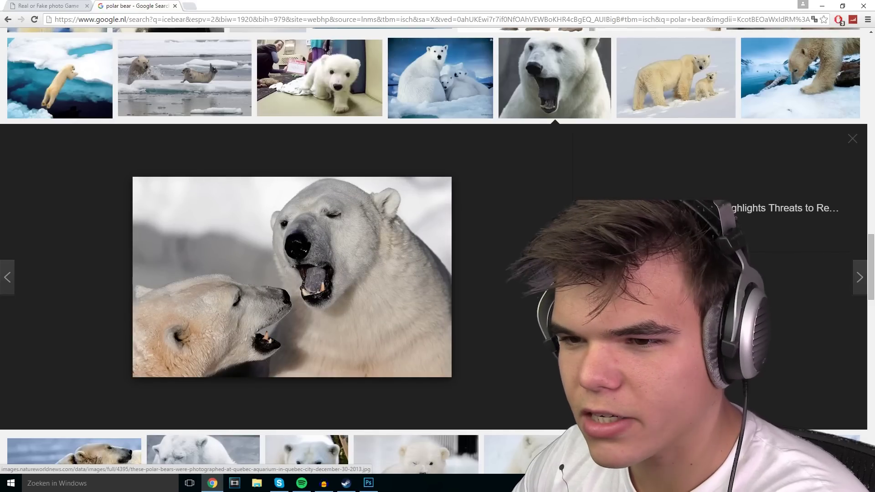
{"action": "left_click", "coordinate": [291, 273]}
{"action": "right_click", "coordinate": [133, 98]}
{"action": "left_click", "coordinate": [182, 132]}
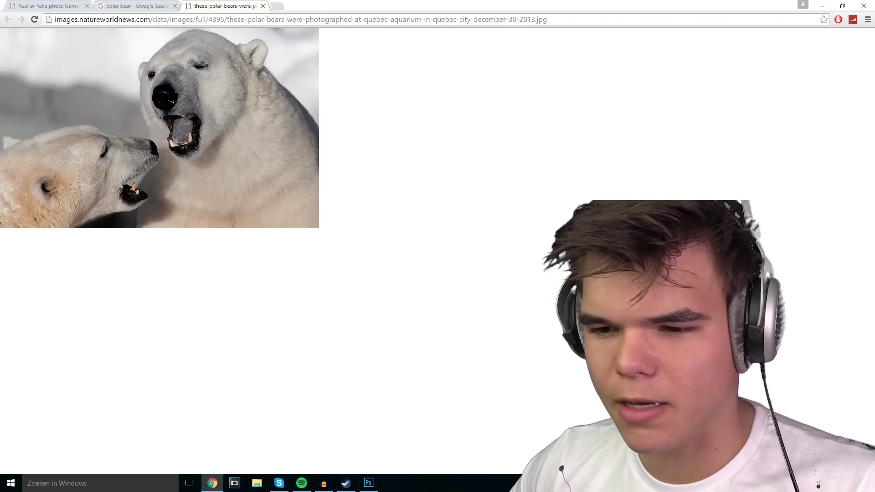
Paste the two-bears image into Photoshop and enlarge it to fill the canvas.
{"action": "left_click", "coordinate": [368, 483]}
{"action": "key", "text": "ctrl+v"}
{"action": "key", "text": "ctrl+t"}
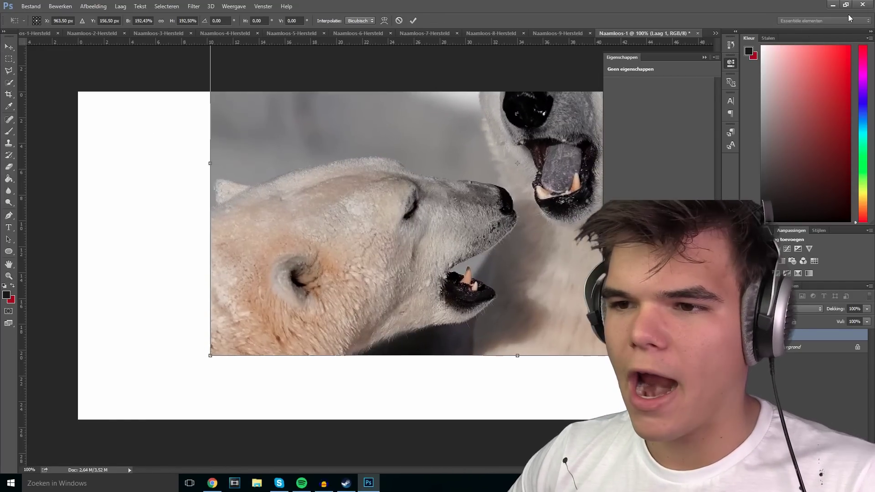
{"action": "left_click_drag", "start_coordinate": [527, 157], "coordinate": [653, 142]}
{"action": "key", "text": "ctrl+t"}
{"action": "mouse_move", "coordinate": [669, 64]}
{"action": "left_mouse_down"}
{"action": "mouse_move", "coordinate": [625, 113]}
{"action": "mouse_move", "coordinate": [602, 120]}
{"action": "left_mouse_up"}
{"action": "key", "text": "Return"}
Start a search for 'fish' in a new browser tab.
{"action": "left_click", "coordinate": [210, 484]}
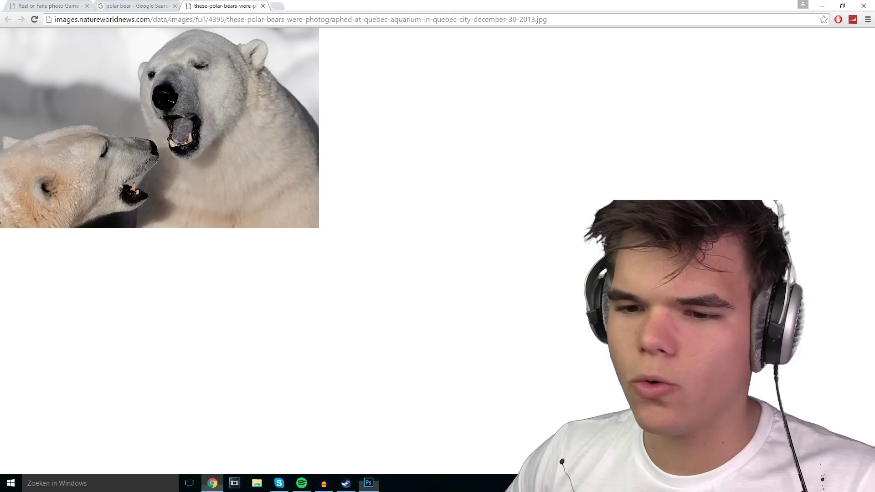
{"action": "key", "text": "ctrl+t"}
{"action": "type", "text": "f"}
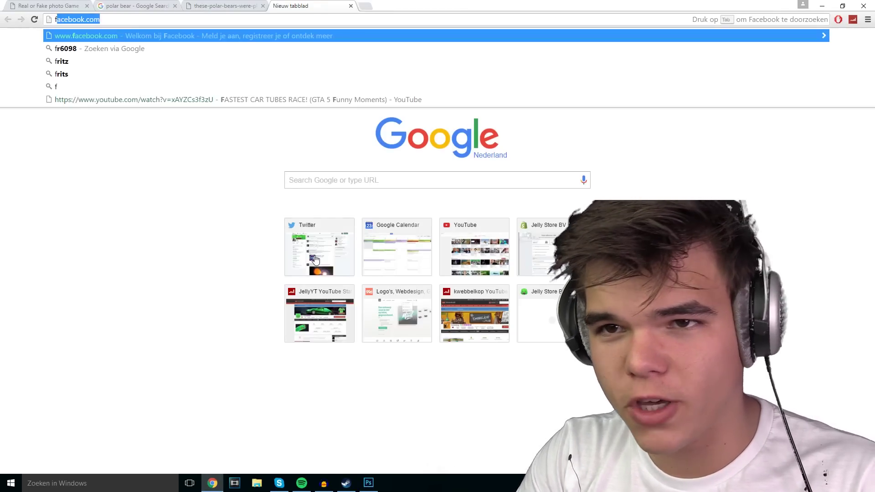
{"action": "type", "text": "ish"}
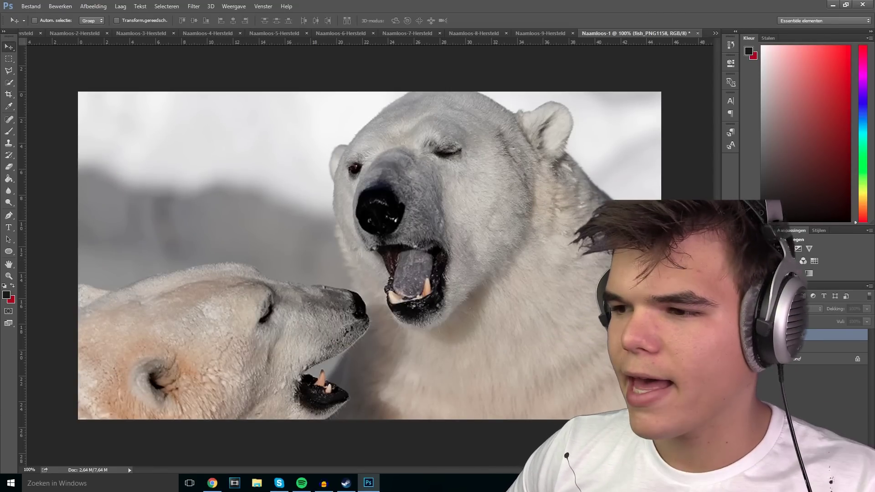
Zoom in on the bear's nose and mouth in Photoshop.
{"action": "left_click", "coordinate": [8, 276]}
{"action": "scroll", "coordinate": [84, 131], "scroll_direction": "up", "scroll_amount": 5}
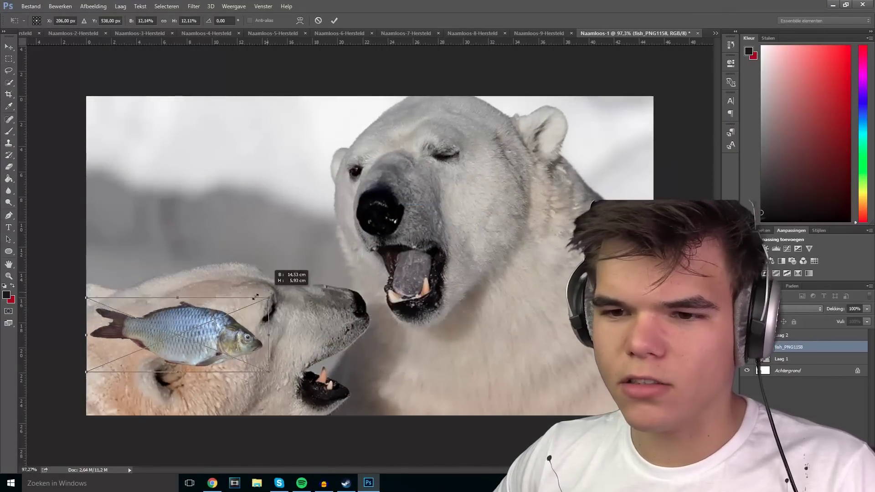
{"action": "left_click_drag", "start_coordinate": [255, 296], "coordinate": [223, 316]}
{"action": "left_click_drag", "start_coordinate": [200, 344], "coordinate": [446, 269]}
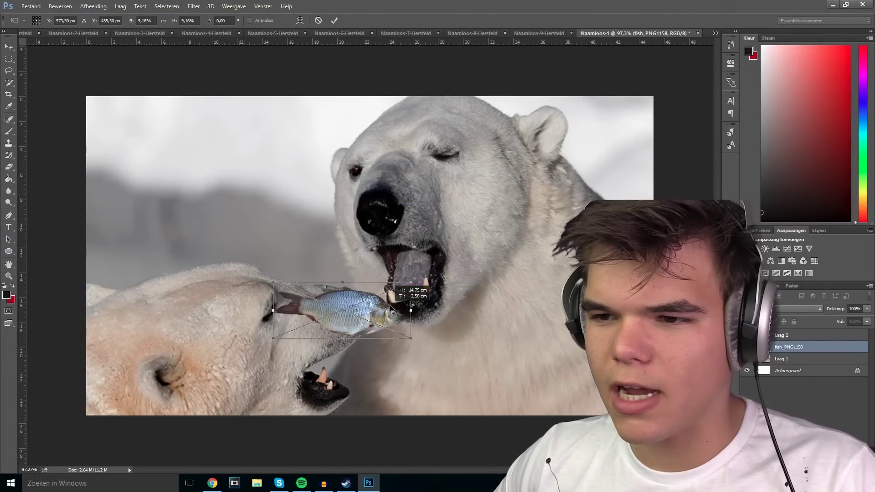
{"action": "right_click", "coordinate": [434, 267]}
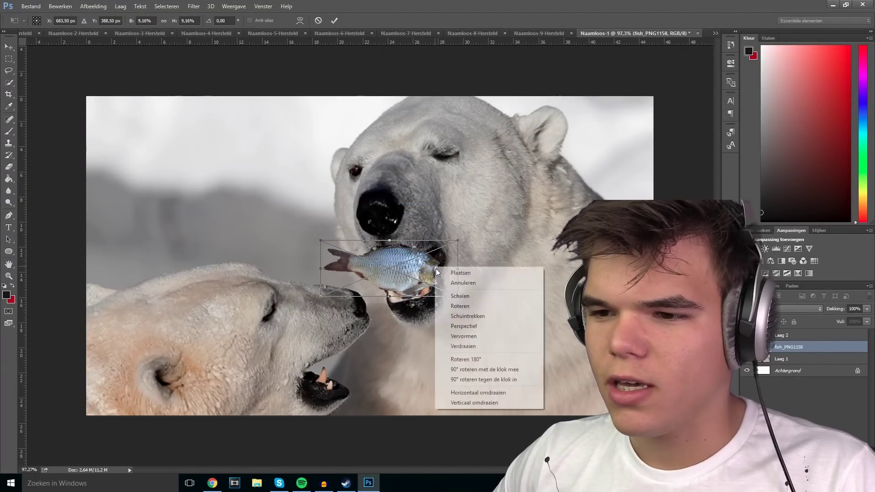
{"action": "left_click", "coordinate": [478, 392]}
{"action": "mouse_move", "coordinate": [497, 237]}
{"action": "left_mouse_down"}
{"action": "mouse_move", "coordinate": [504, 196]}
{"action": "mouse_move", "coordinate": [483, 214]}
{"action": "mouse_move", "coordinate": [467, 184]}
{"action": "mouse_move", "coordinate": [474, 174]}
{"action": "left_mouse_up"}
{"action": "left_click_drag", "start_coordinate": [432, 202], "coordinate": [433, 213]}
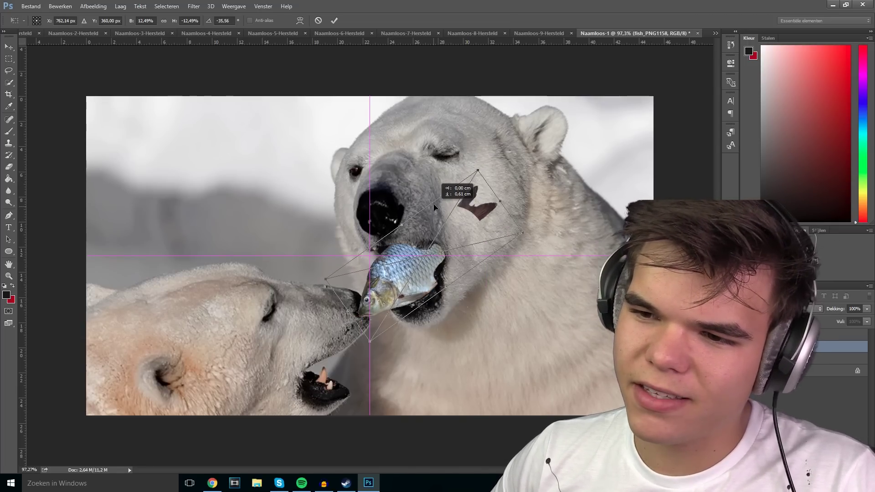
{"action": "left_click_drag", "start_coordinate": [433, 213], "coordinate": [433, 204]}
{"action": "key", "text": "Return"}
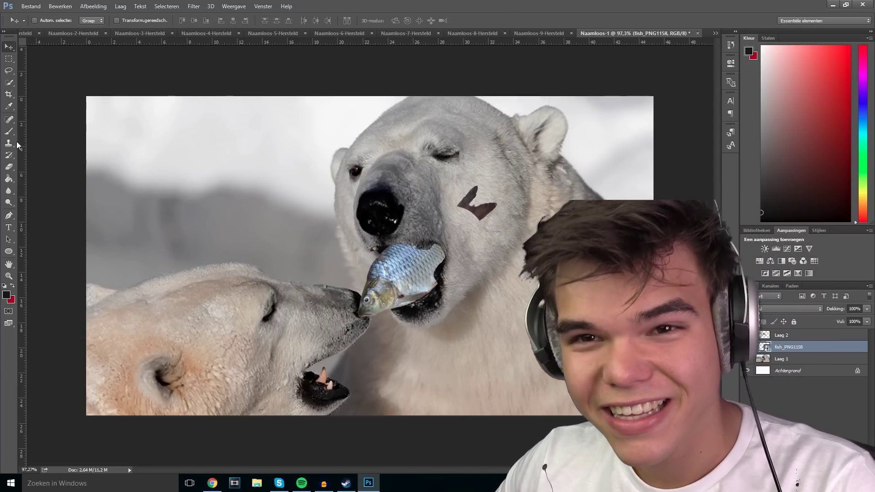
{"action": "key", "text": "l"}
{"action": "left_click_drag", "start_coordinate": [474, 251], "coordinate": [528, 260]}
{"action": "key", "text": "Delete"}
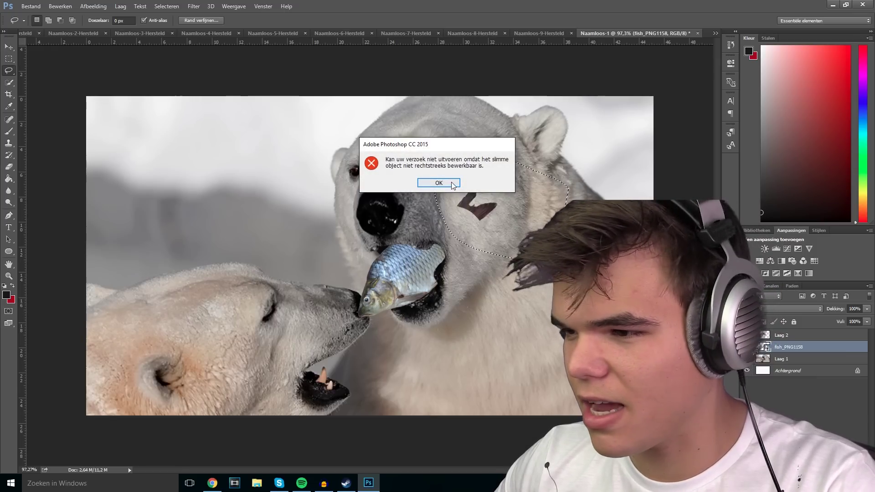
{"action": "left_click", "coordinate": [452, 185]}
{"action": "key", "text": "z"}
{"action": "scroll", "coordinate": [474, 272], "scroll_direction": "up", "scroll_amount": 3}
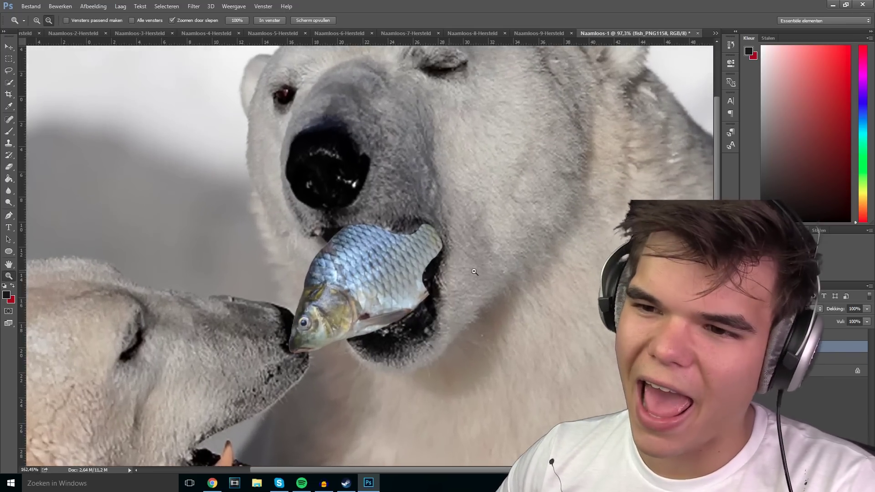
{"action": "scroll", "coordinate": [474, 272], "scroll_direction": "down", "scroll_amount": 1}
{"action": "scroll", "coordinate": [474, 272], "scroll_direction": "down", "scroll_amount": 3}
{"action": "scroll", "coordinate": [265, 352], "scroll_direction": "up", "scroll_amount": 3}
{"action": "scroll", "coordinate": [265, 352], "scroll_direction": "up", "scroll_amount": 2}
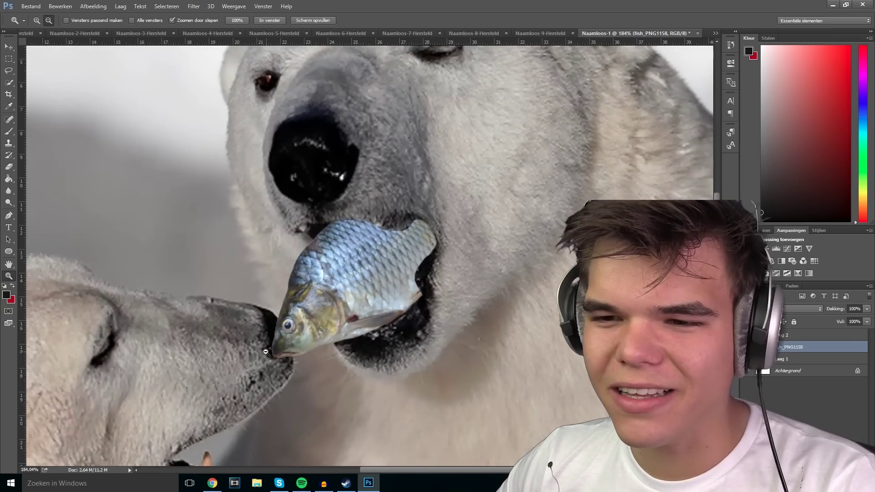
{"action": "scroll", "coordinate": [265, 352], "scroll_direction": "up", "scroll_amount": 5}
{"action": "scroll", "coordinate": [286, 327], "scroll_direction": "down", "scroll_amount": 5}
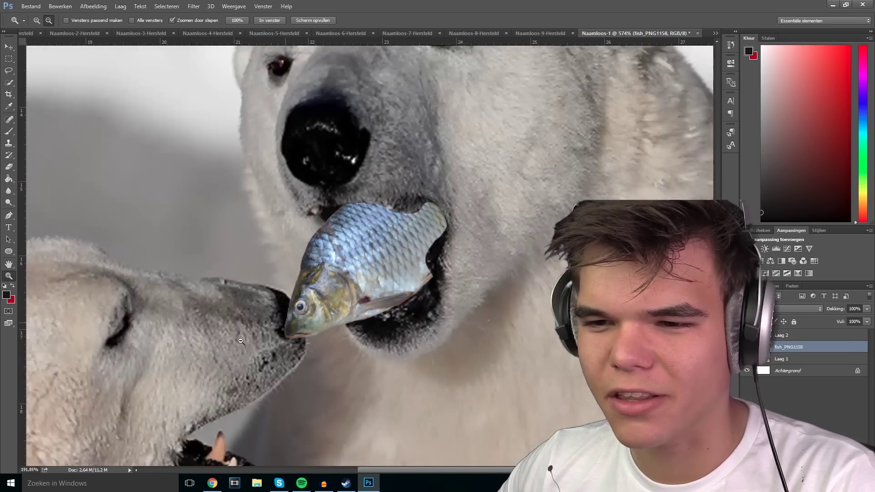
{"action": "scroll", "coordinate": [286, 327], "scroll_direction": "down", "scroll_amount": 2}
{"action": "scroll", "coordinate": [285, 327], "scroll_direction": "down", "scroll_amount": 1}
{"action": "left_click", "coordinate": [8, 47]}
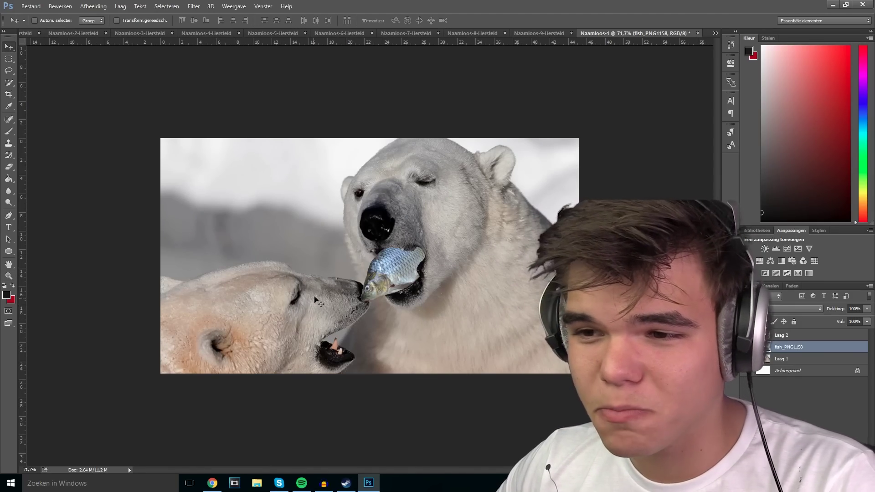
Nudge the fish slightly right and up into the bear's mouth, then deselect.
{"action": "left_click_drag", "start_coordinate": [383, 287], "coordinate": [389, 282]}
{"action": "key", "text": "ctrl+t"}
{"action": "key", "text": "Return"}
{"action": "key", "text": "z"}
{"action": "scroll", "coordinate": [387, 255], "scroll_direction": "up", "scroll_amount": 4}
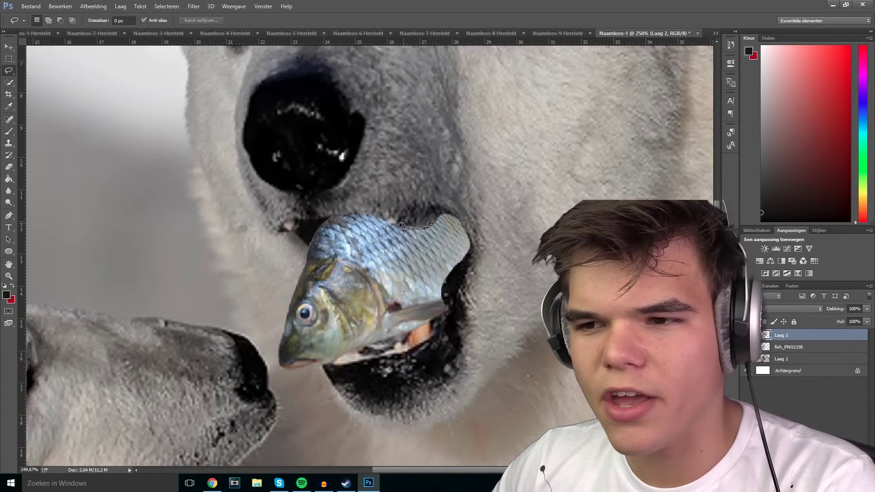
{"action": "key", "text": "ctrl+d"}
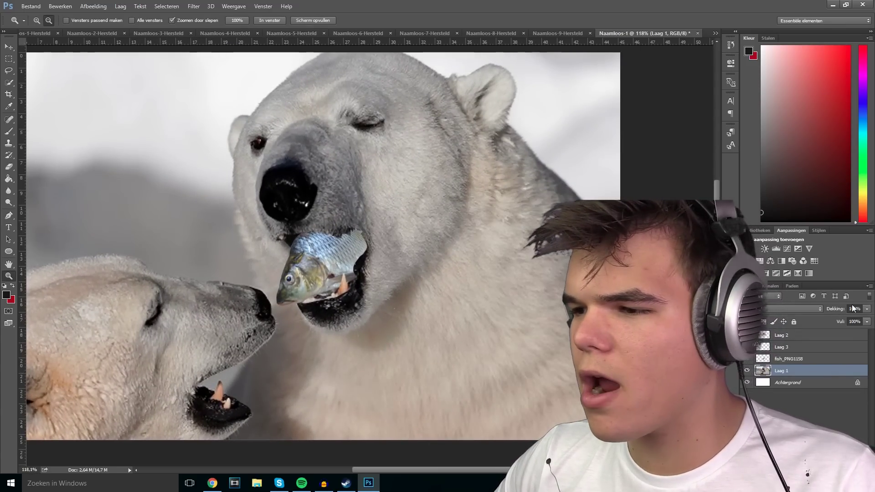
Add two Brightness/Contrast adjustments: darken the fish with more contrast, then brighten the image.
{"action": "right_click", "coordinate": [794, 347]}
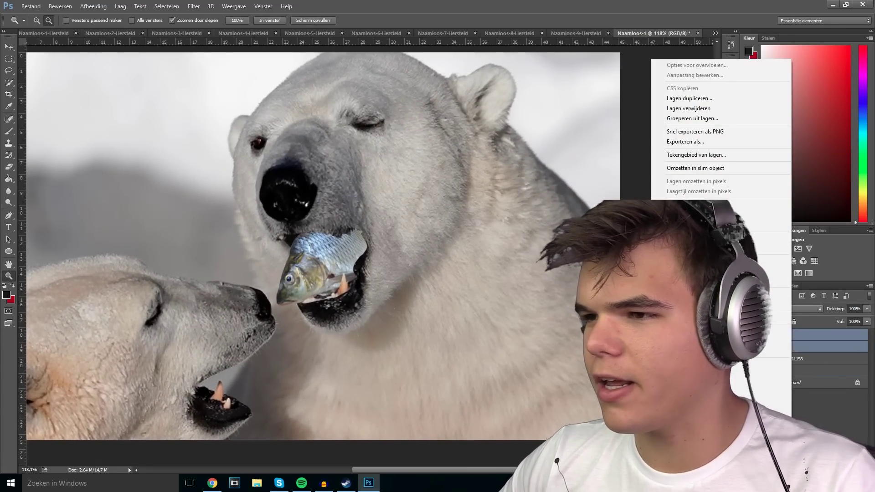
{"action": "mouse_move", "coordinate": [659, 108]}
{"action": "left_mouse_down"}
{"action": "mouse_move", "coordinate": [646, 109]}
{"action": "mouse_move", "coordinate": [665, 130]}
{"action": "mouse_move", "coordinate": [670, 108]}
{"action": "mouse_move", "coordinate": [674, 129]}
{"action": "left_mouse_up"}
{"action": "left_click", "coordinate": [776, 248]}
{"action": "scroll", "coordinate": [395, 255], "scroll_direction": "down", "scroll_amount": 5}
{"action": "scroll", "coordinate": [395, 255], "scroll_direction": "up", "scroll_amount": 7}
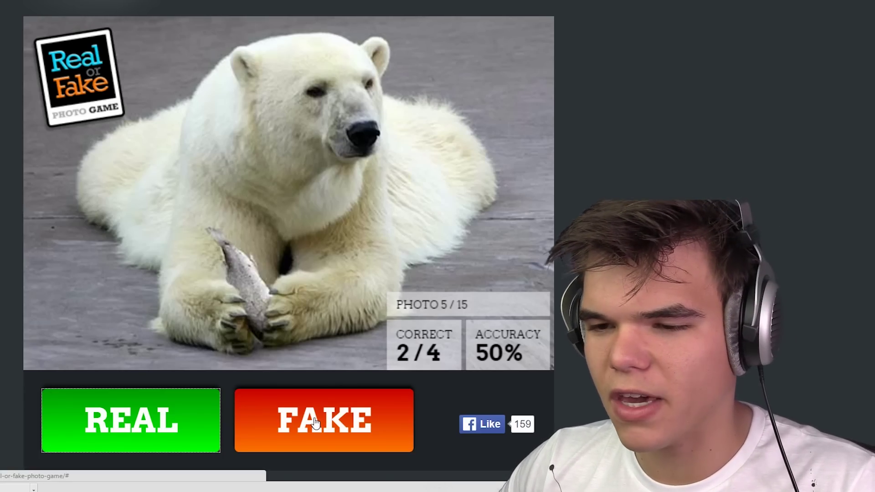
Answer FAKE for the polar bear photo and REAL for the Golden Gate photo, then continue.
{"action": "left_click", "coordinate": [315, 422]}
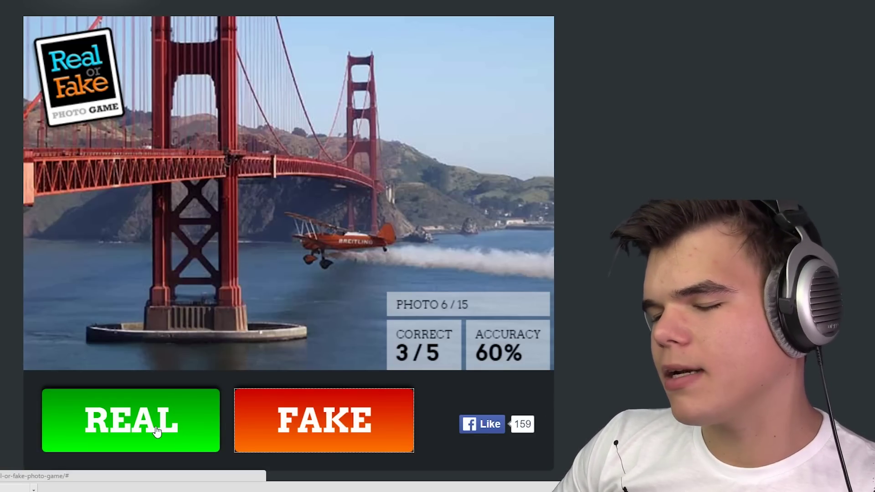
{"action": "left_click", "coordinate": [156, 432]}
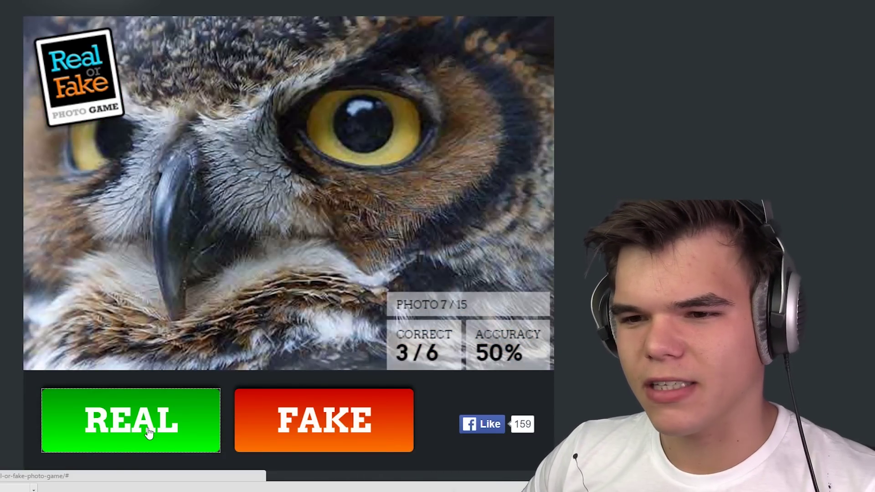
{"action": "left_click", "coordinate": [148, 432]}
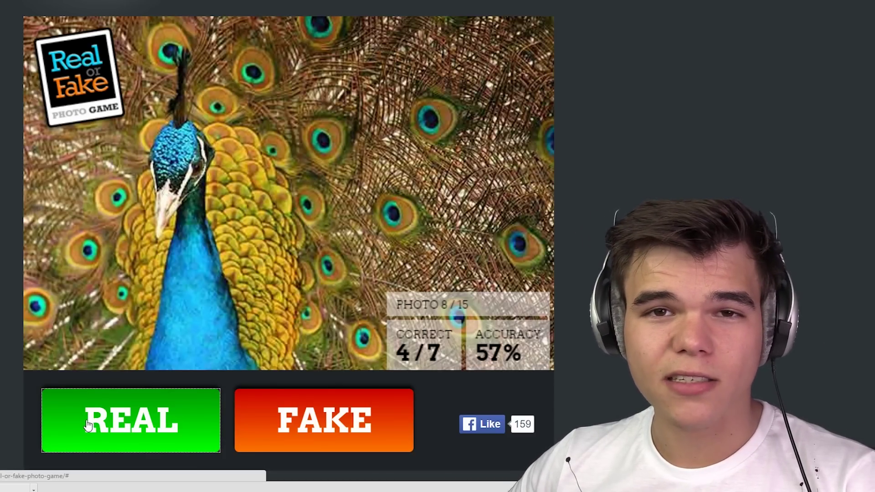
Answer REAL for the peacock, FAKE for the whale, then REAL for the dog.
{"action": "left_click", "coordinate": [213, 413]}
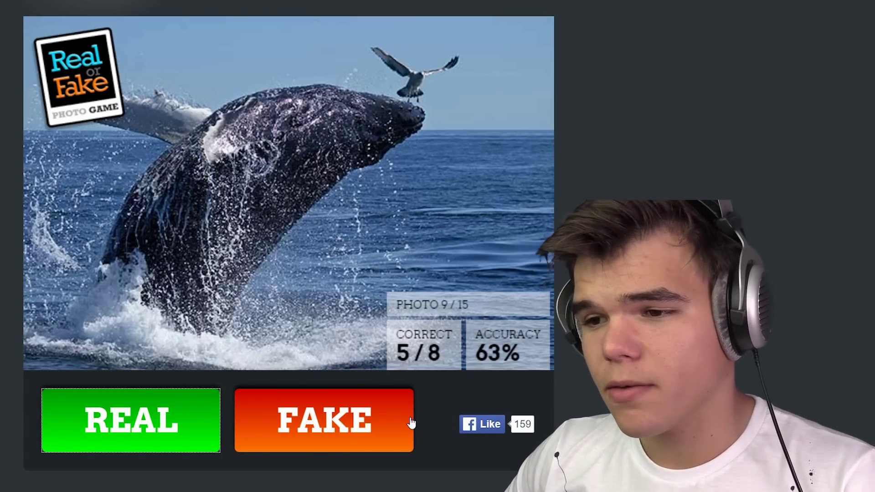
{"action": "left_click", "coordinate": [405, 445]}
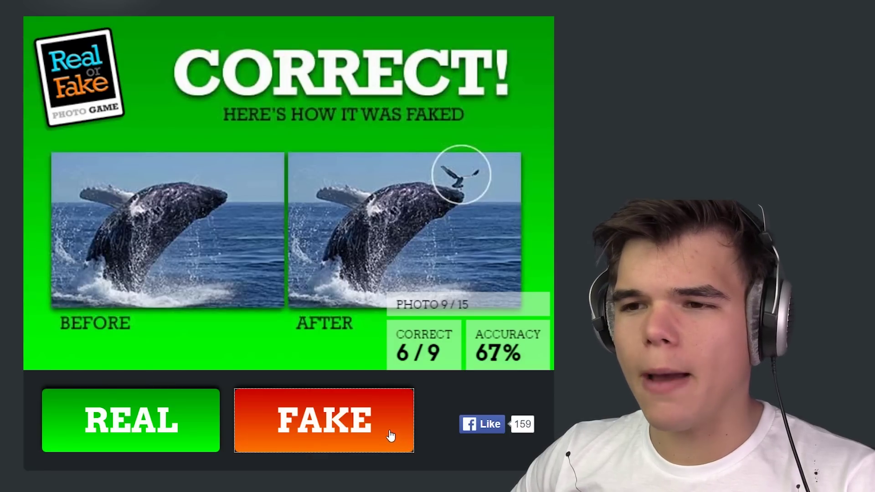
{"action": "left_click", "coordinate": [312, 109]}
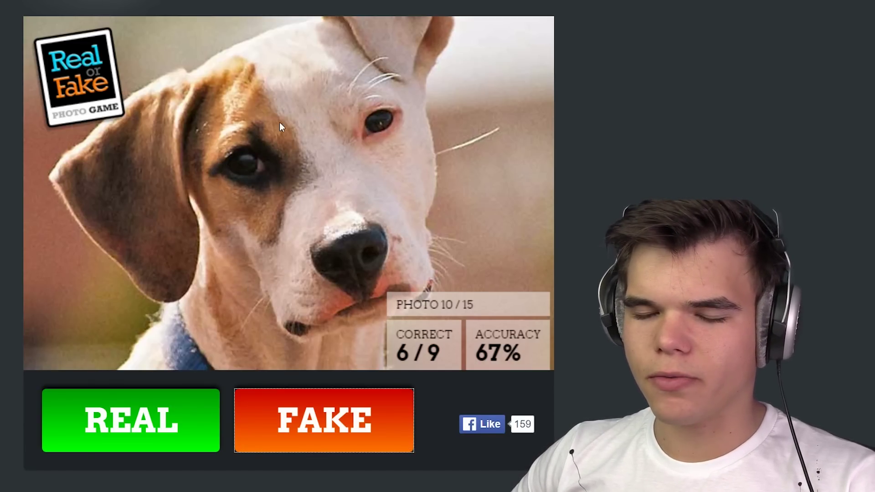
{"action": "left_click", "coordinate": [114, 426]}
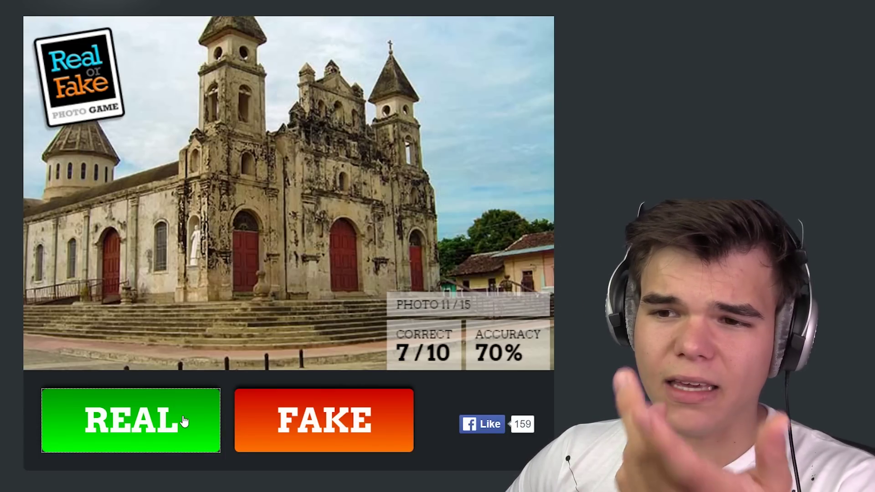
Answer church REAL, pig REAL, photo 13 FAKE, balloon REAL and raccoon REAL.
{"action": "left_click", "coordinate": [185, 415]}
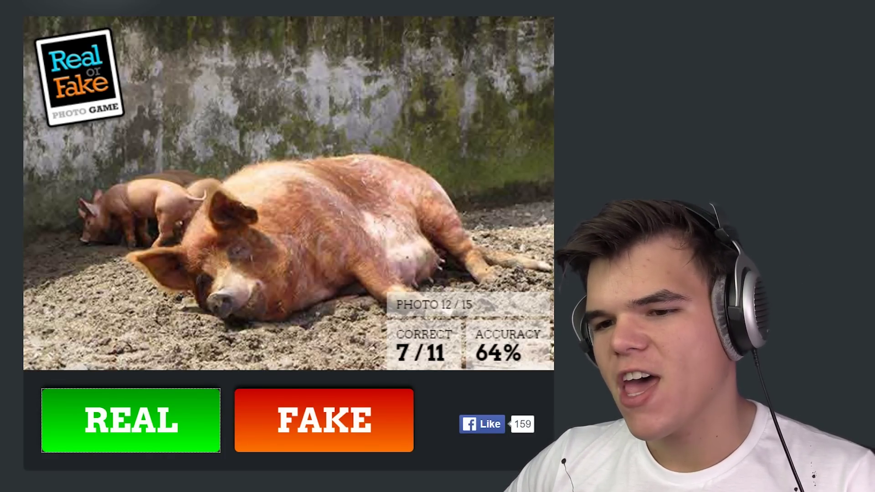
{"action": "left_click", "coordinate": [50, 418]}
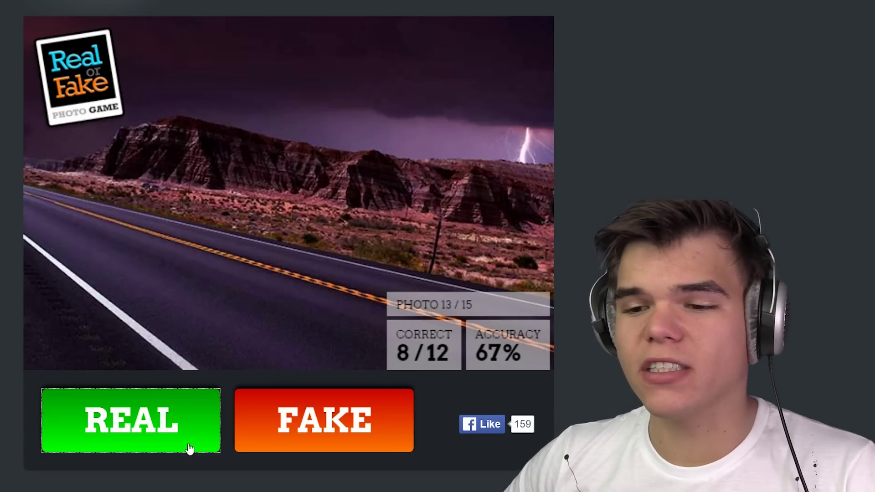
{"action": "left_click", "coordinate": [269, 426]}
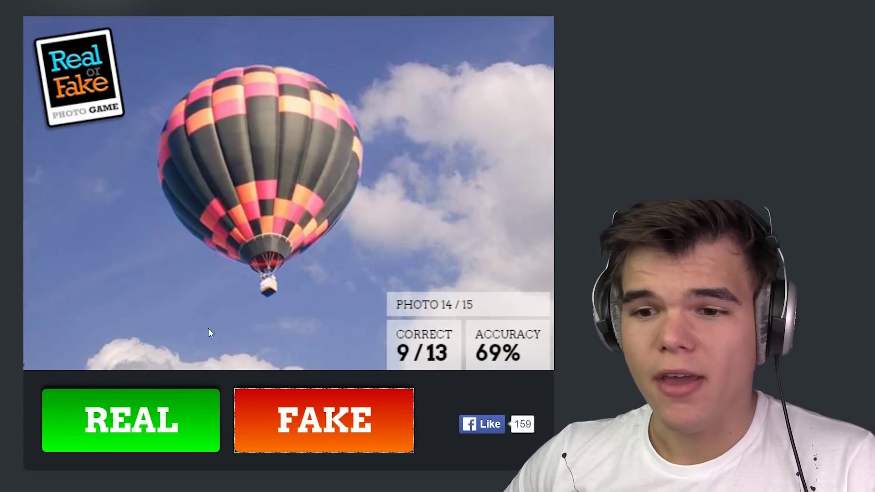
{"action": "left_click", "coordinate": [192, 431]}
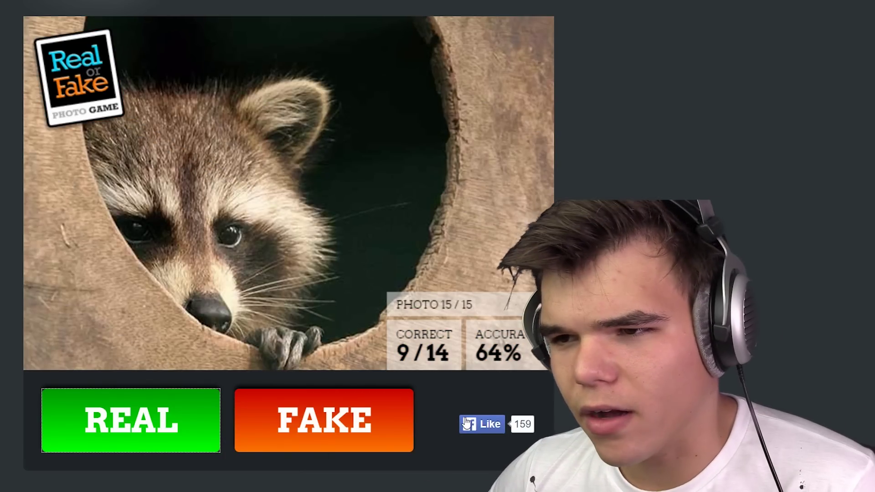
{"action": "left_click", "coordinate": [135, 395]}
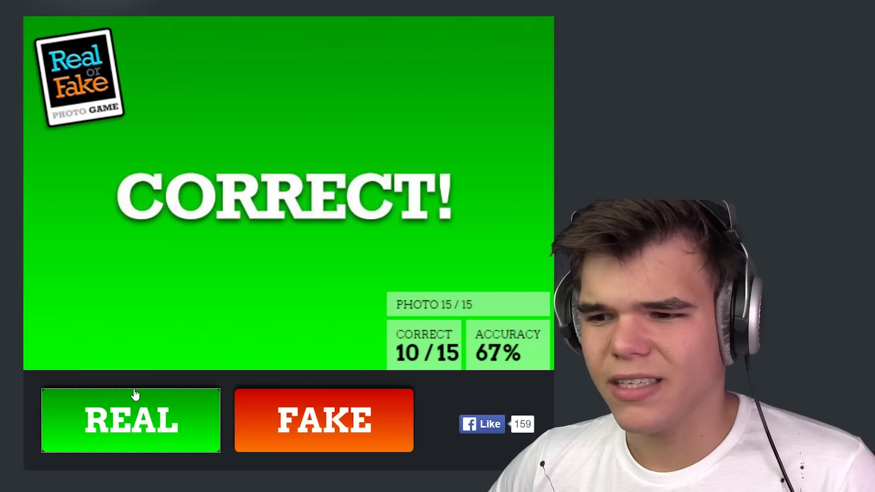